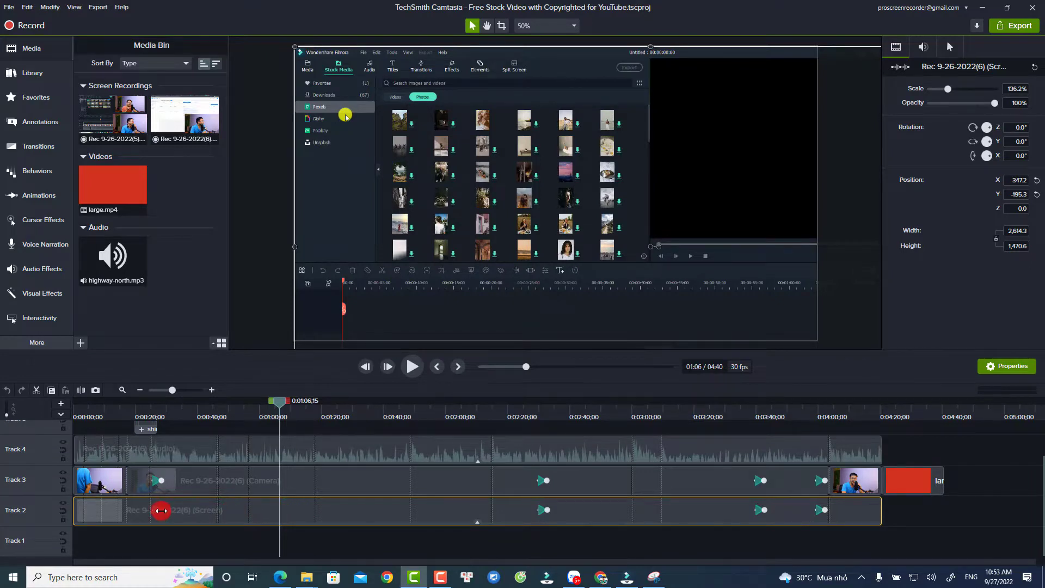
- Check the screen recording clip's options, then preview the project from the playhead
right_click(253, 506)
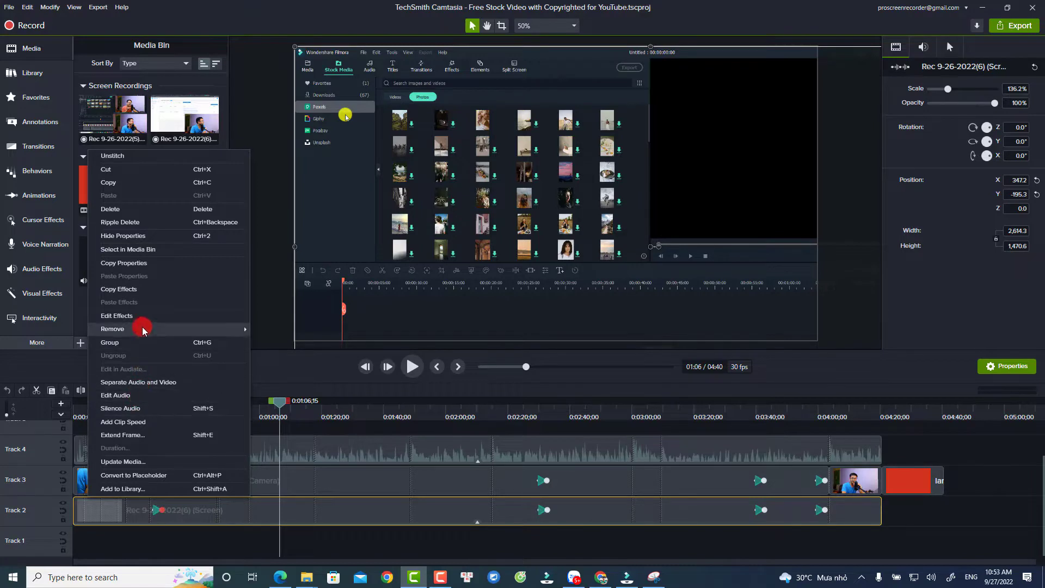
left_click(286, 344)
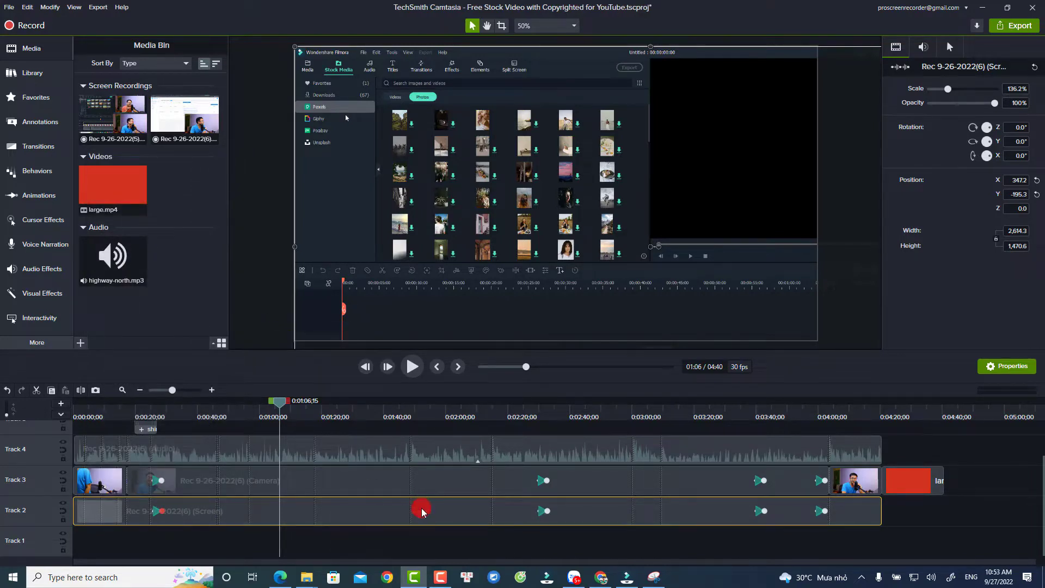
key("space")
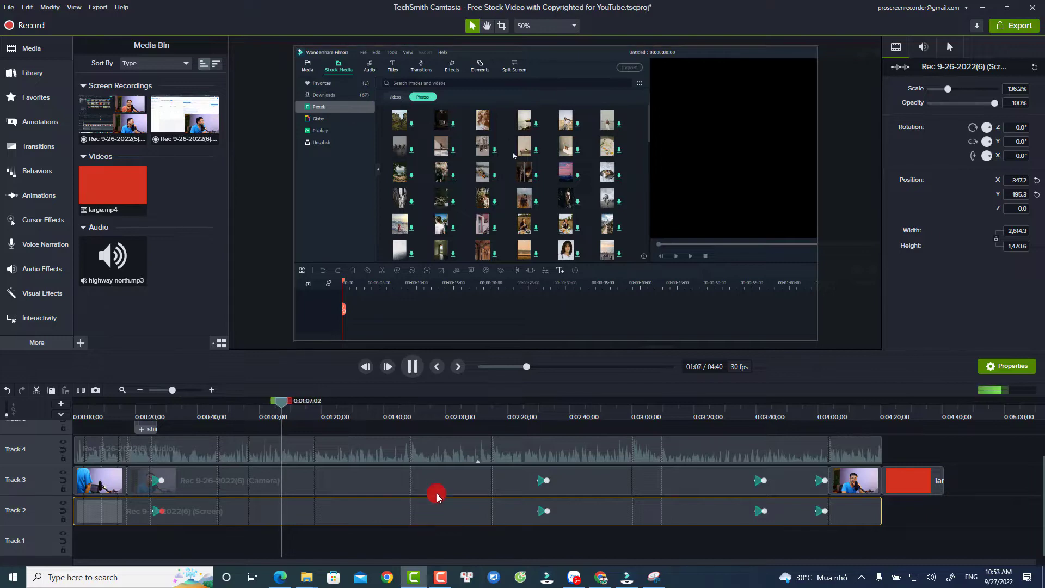
- Stop playback and apply the Highlight cursor effect to the Track 2 screen recording
left_click(531, 155)
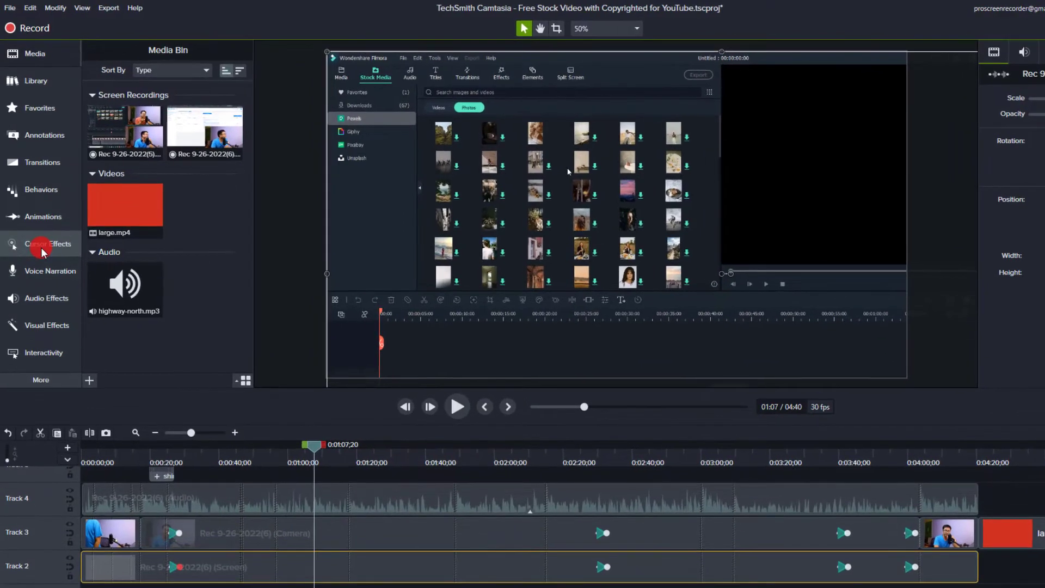
left_click(42, 249)
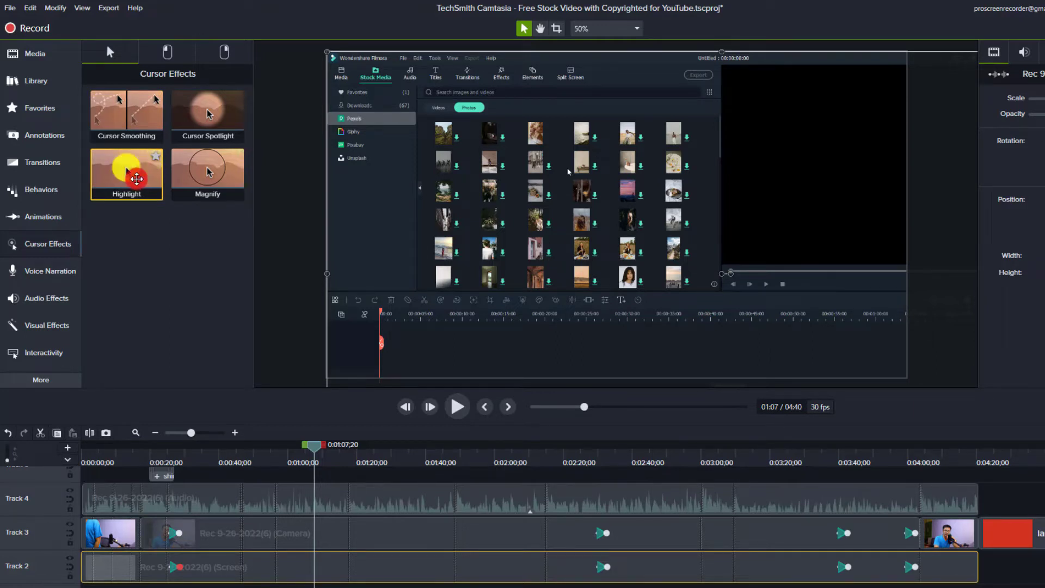
left_click_drag(136, 178, 289, 563)
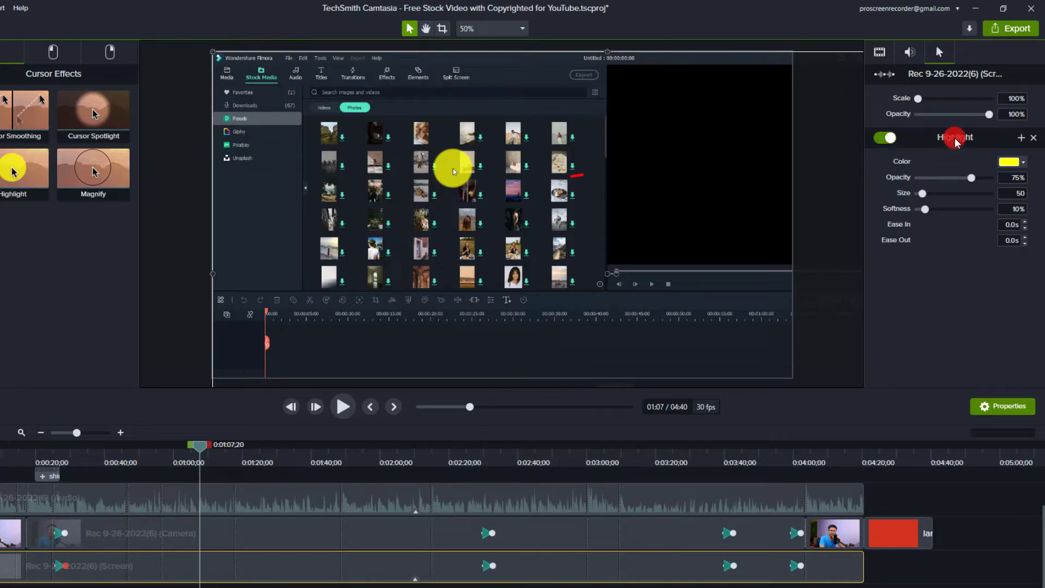
- Toggle the Highlight effect to compare, recolour it green, and keep opacity at 75%
left_click(882, 140)
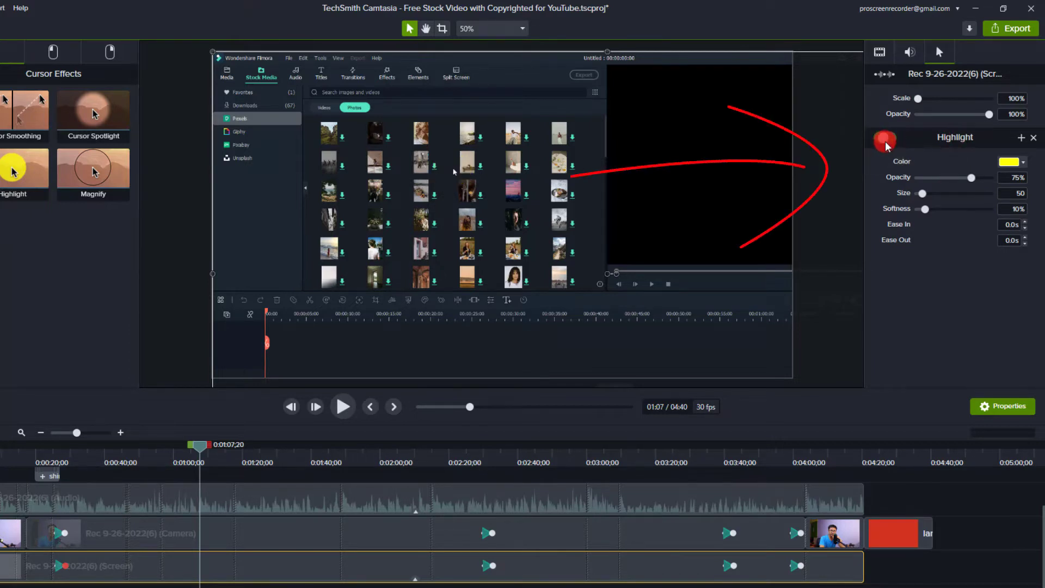
left_click(887, 140)
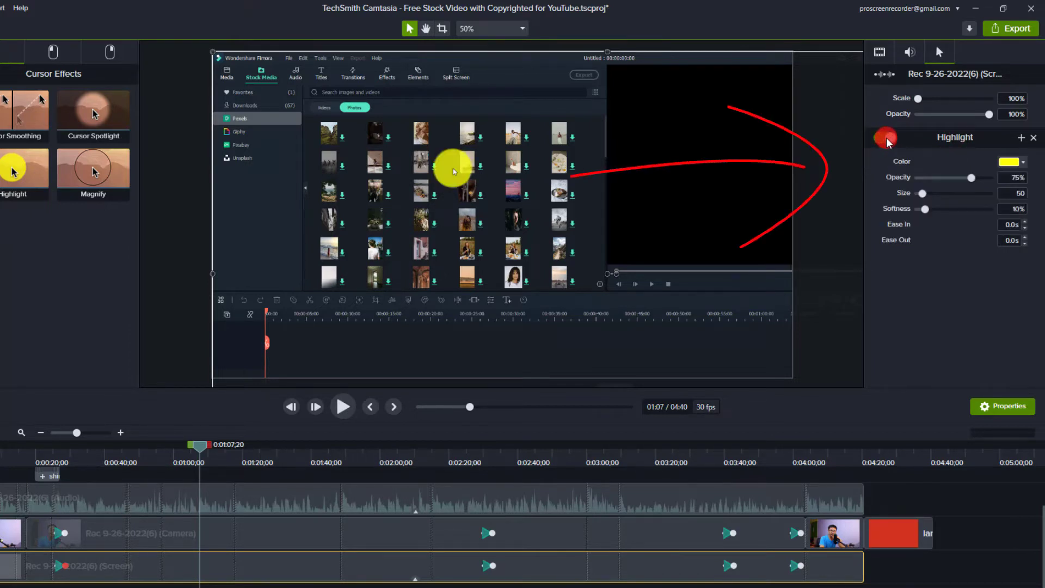
left_click(1025, 166)
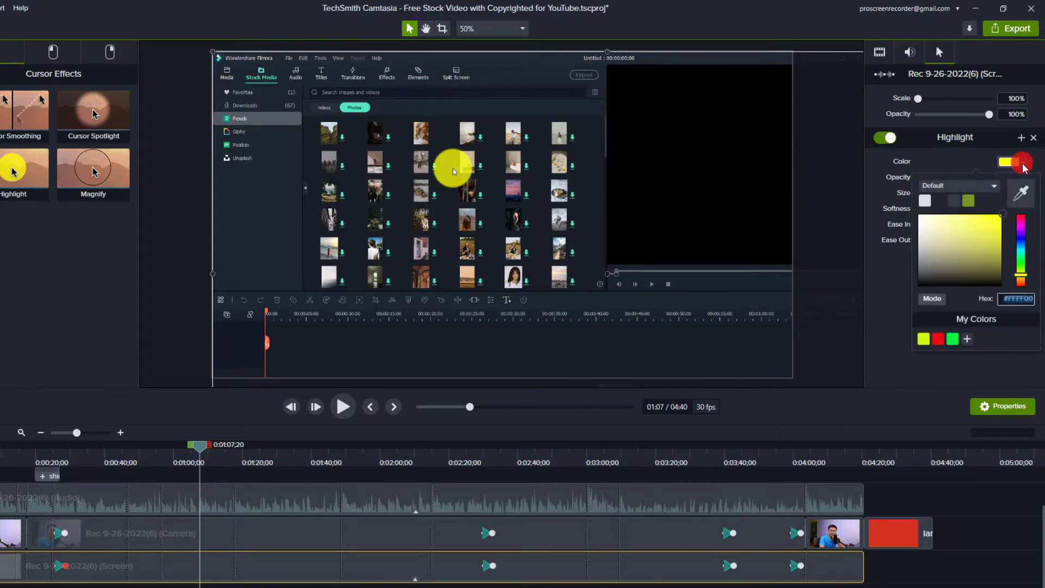
left_click(1022, 221)
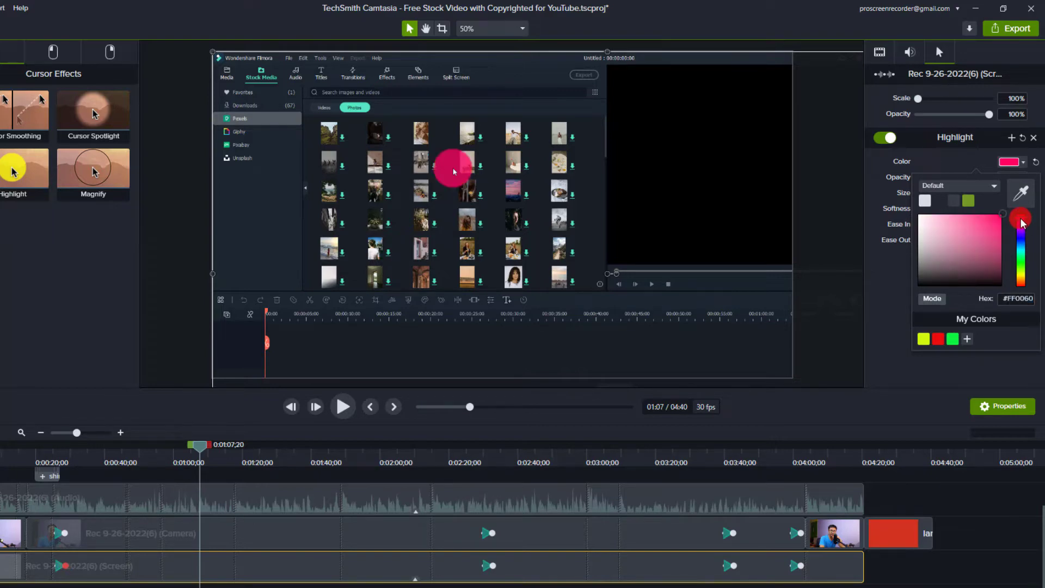
left_click(953, 340)
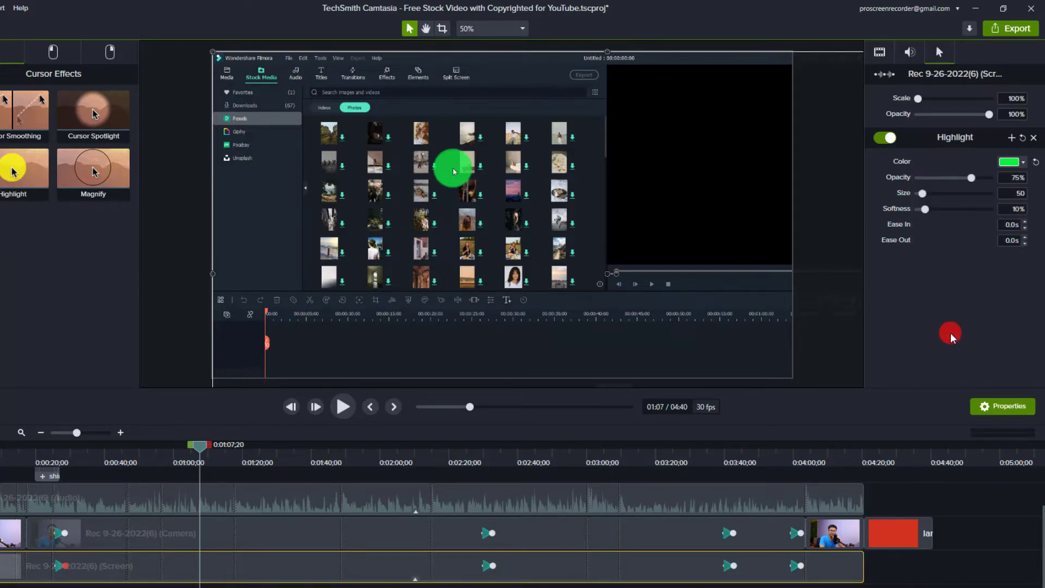
left_click(967, 180)
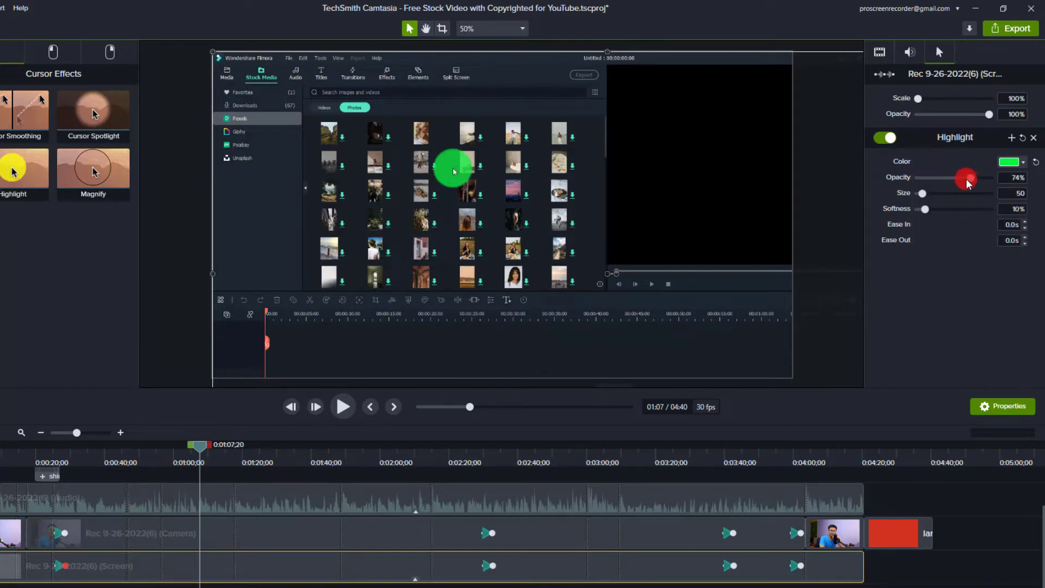
left_click(985, 180)
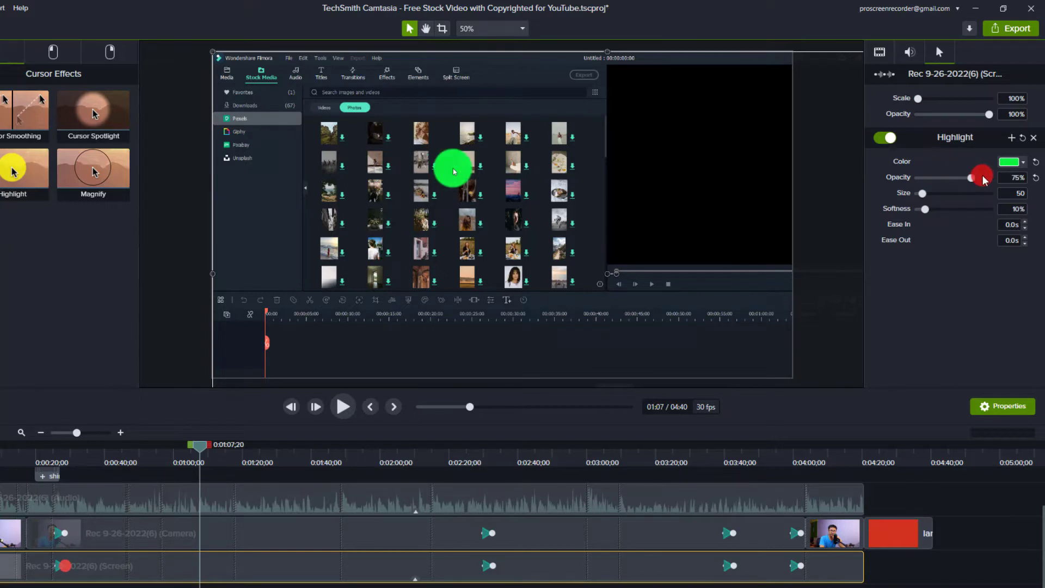
- Give the Highlight effect 84% opacity, a size of 20 and 17% edge softness
left_click_drag(983, 177, 925, 200)
left_click(928, 196)
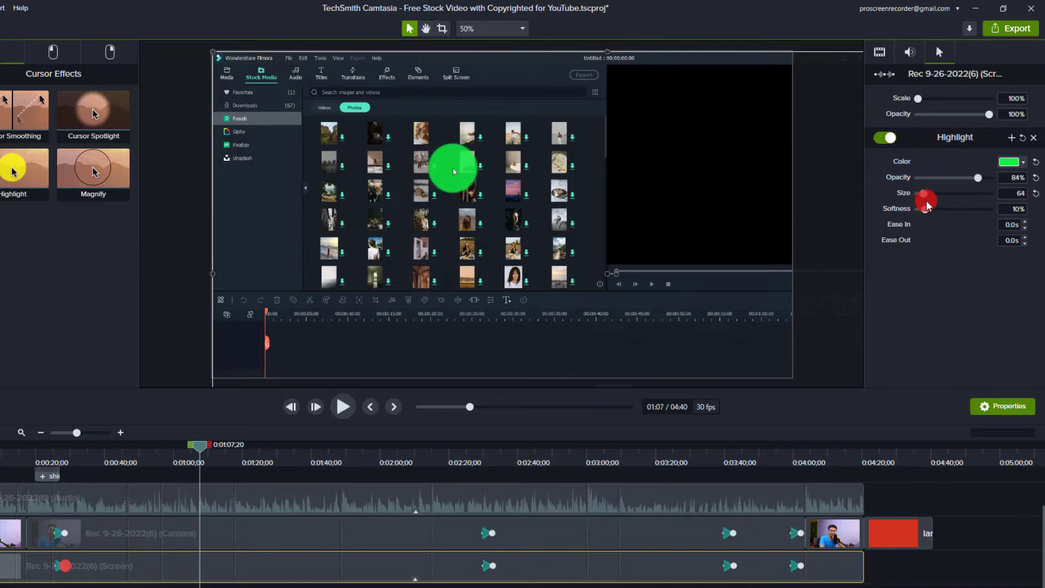
left_click(1016, 195)
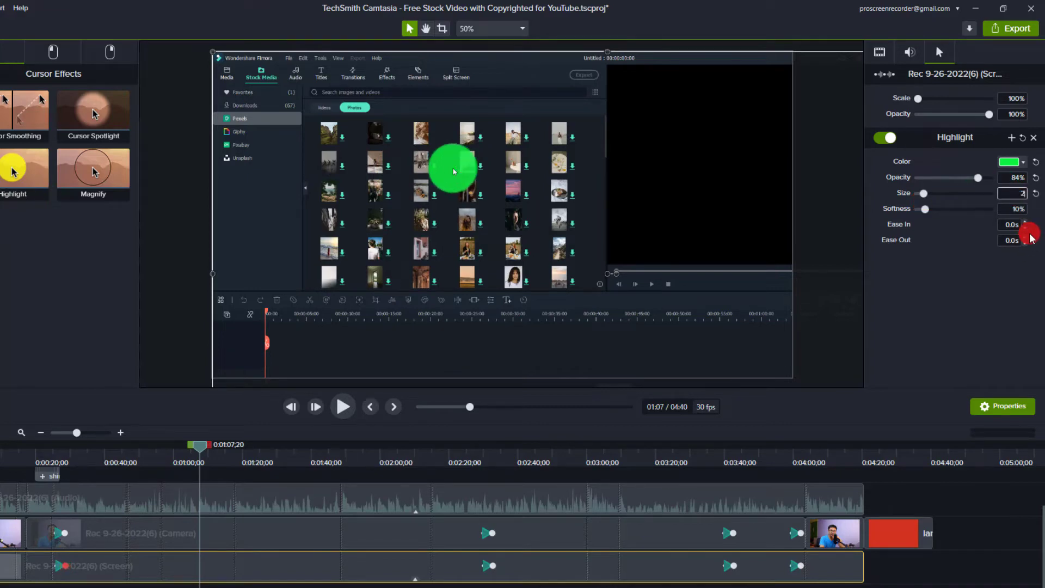
key("Return")
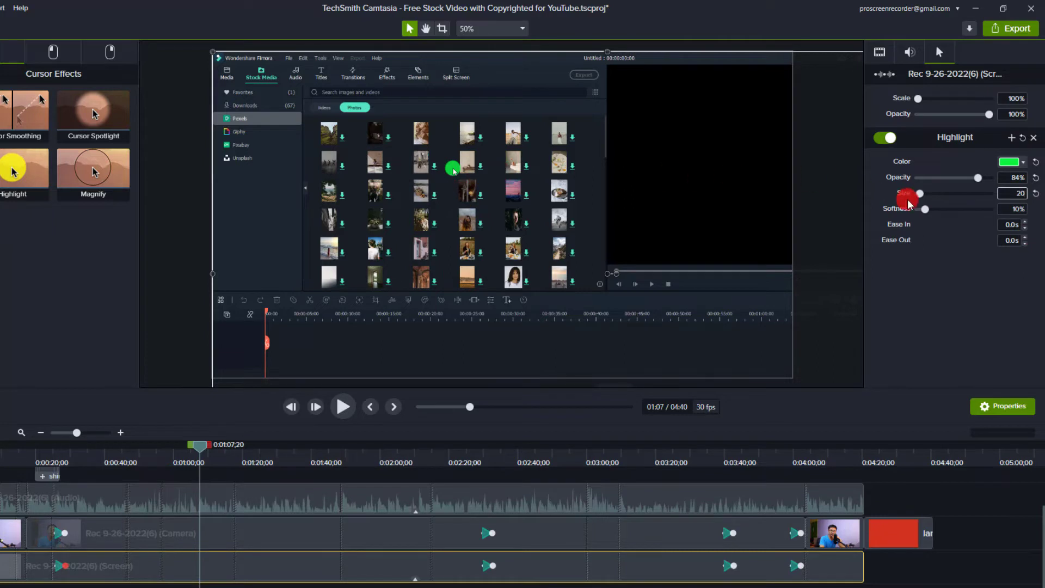
mouse_move(926, 212)
left_mouse_down()
mouse_move(935, 211)
mouse_move(913, 217)
mouse_move(928, 222)
left_mouse_up()
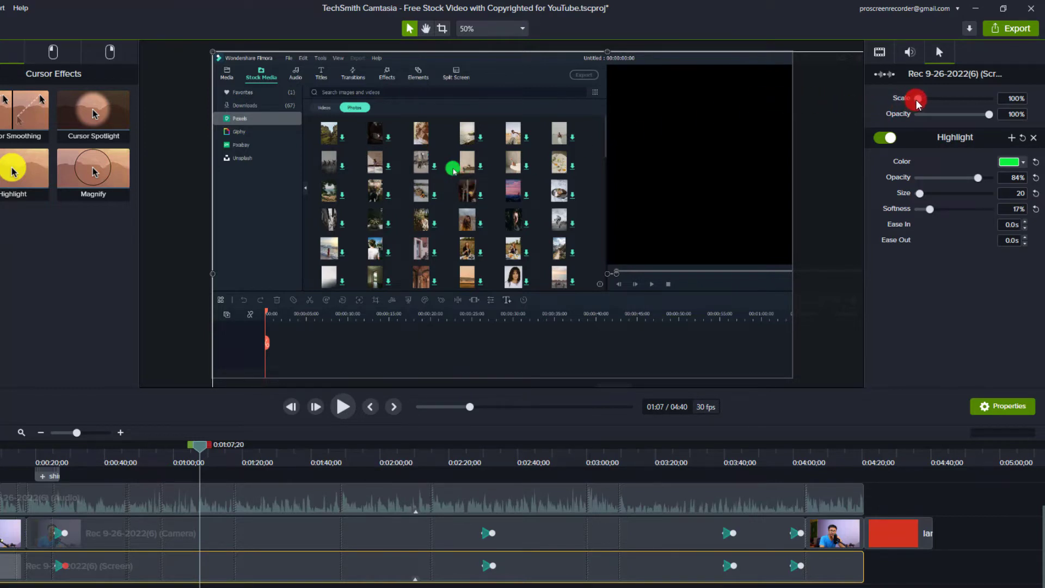
- Scale the cursor up to 215% and raise the green highlight size to 34
left_click_drag(919, 103, 937, 111)
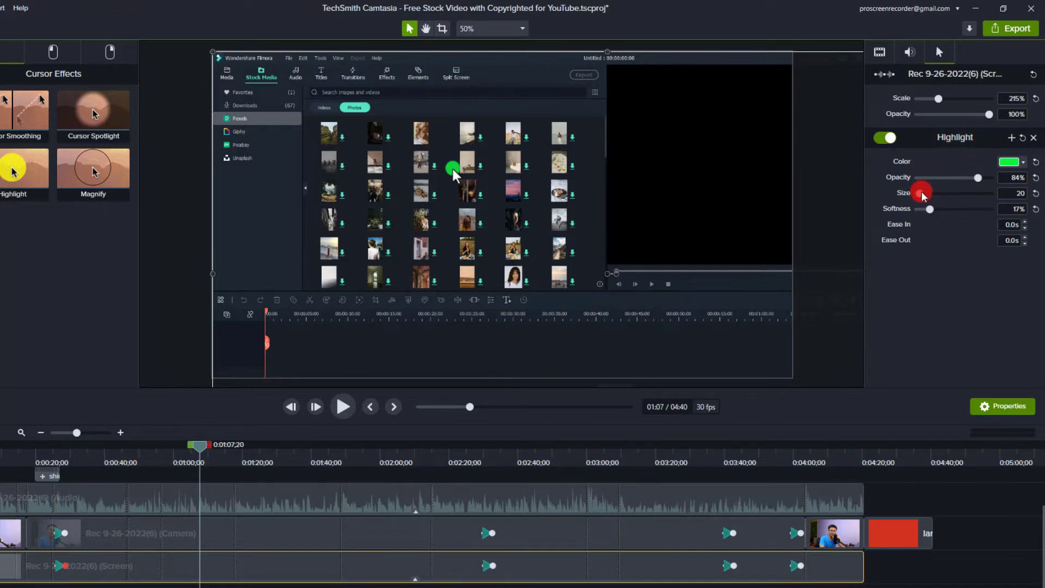
left_click_drag(922, 194, 927, 196)
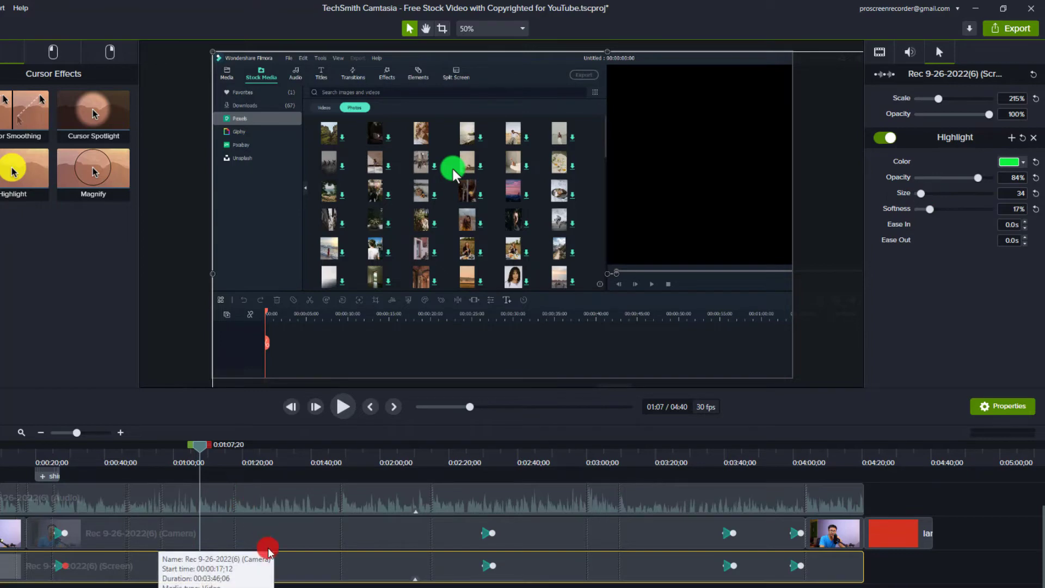
- Silence the Track 4 audio clip and play the project to preview the cursor effects
left_click(185, 509)
right_click(186, 510)
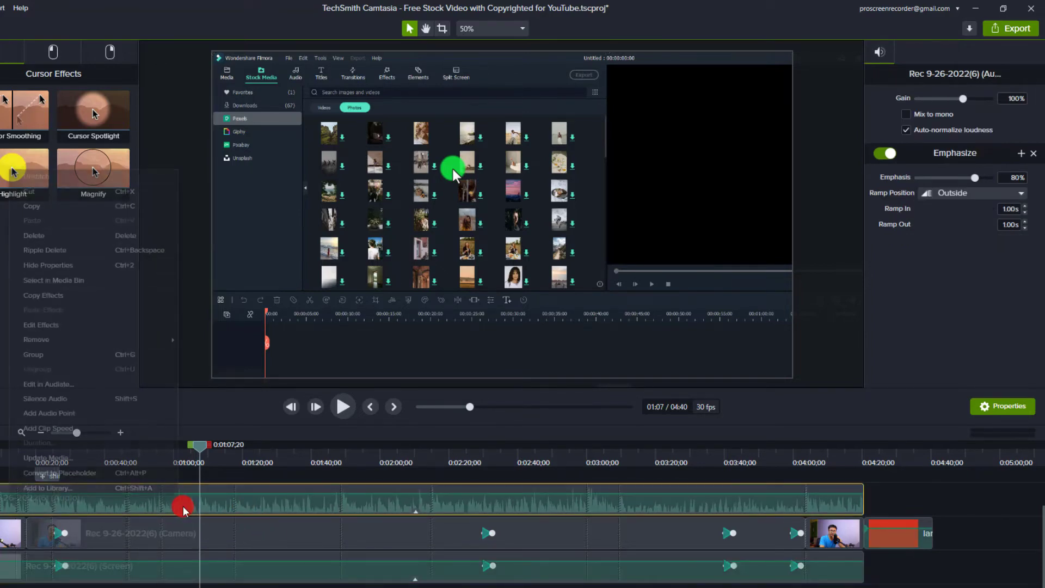
left_click(33, 398)
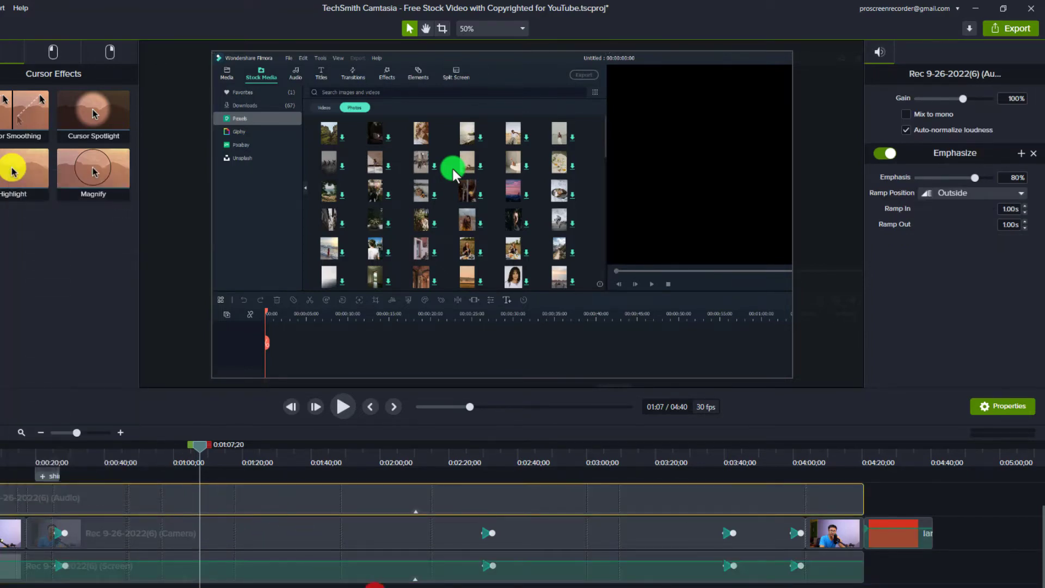
left_click(375, 585)
key("space")
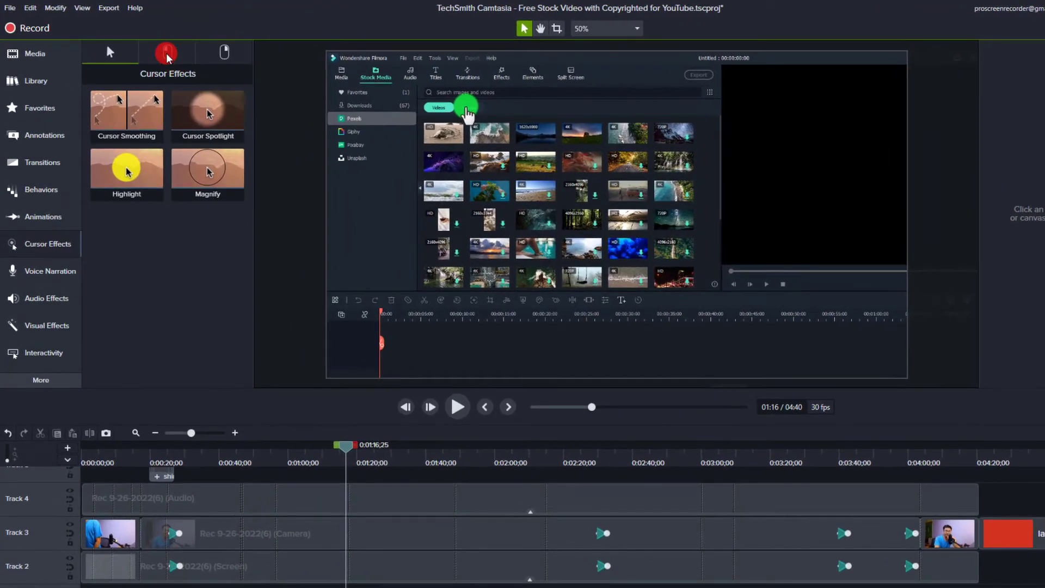
- Add the Left Click Sound effect, Mouse Click at 50% volume, to the Track 2 screen clip
left_click(168, 54)
left_click_drag(138, 145, 125, 132)
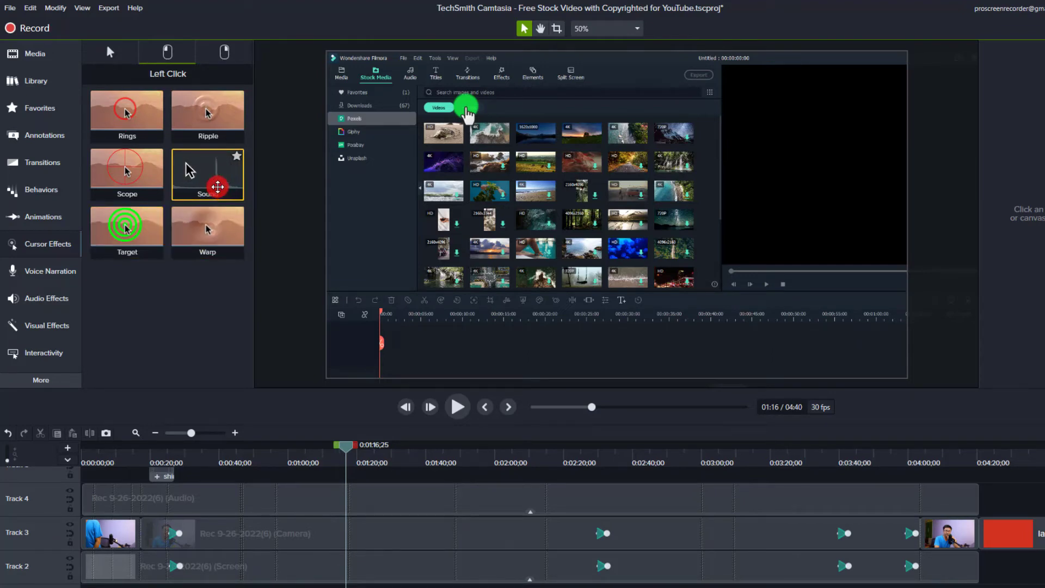
left_click_drag(217, 186, 374, 560)
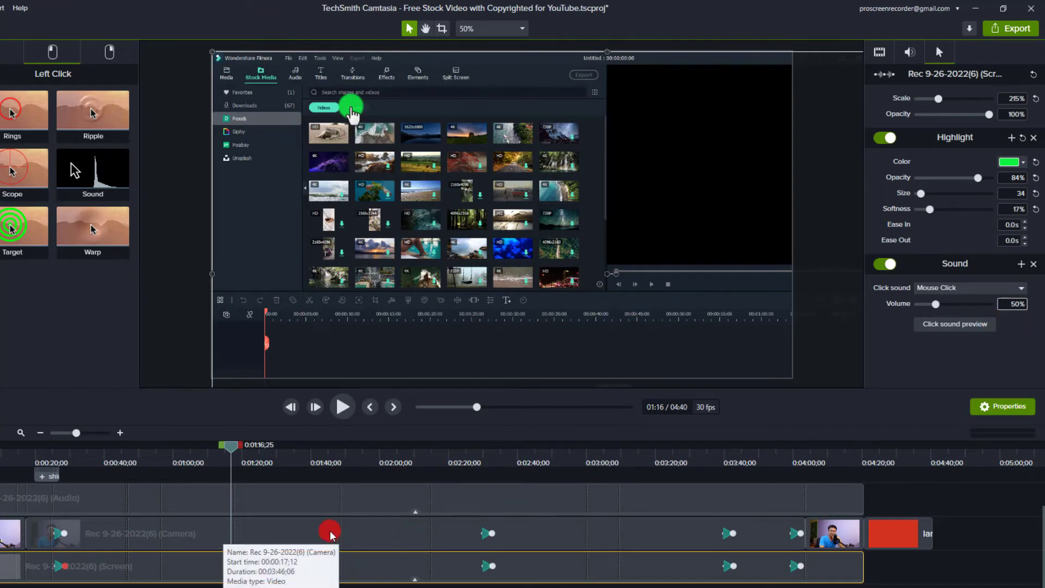
- Preview playback to hear the click sound, then list the available click sounds, Mouse Click and Laptop Click
left_click(303, 478)
key("space")
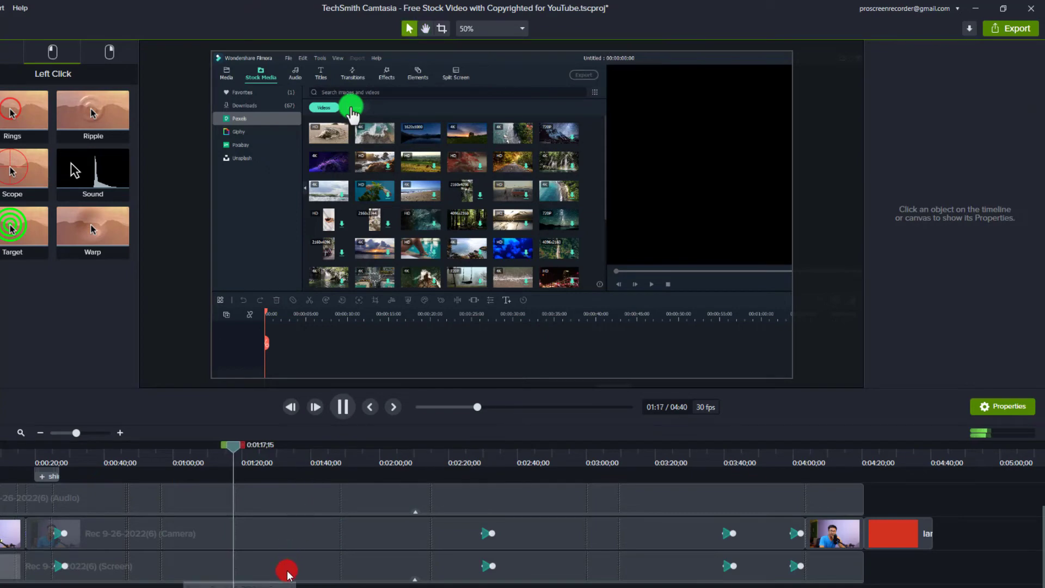
left_click(334, 536)
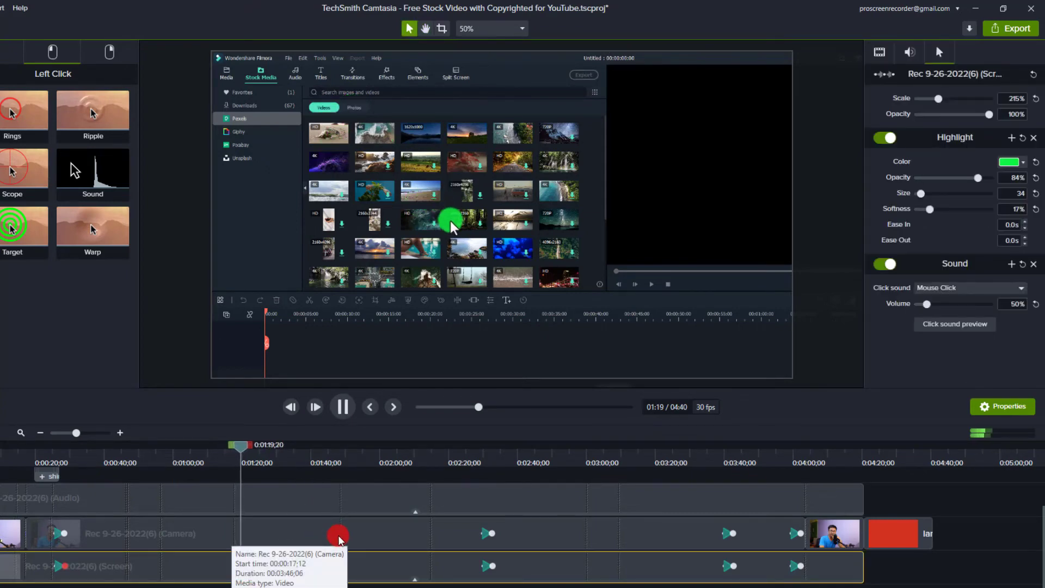
key("space")
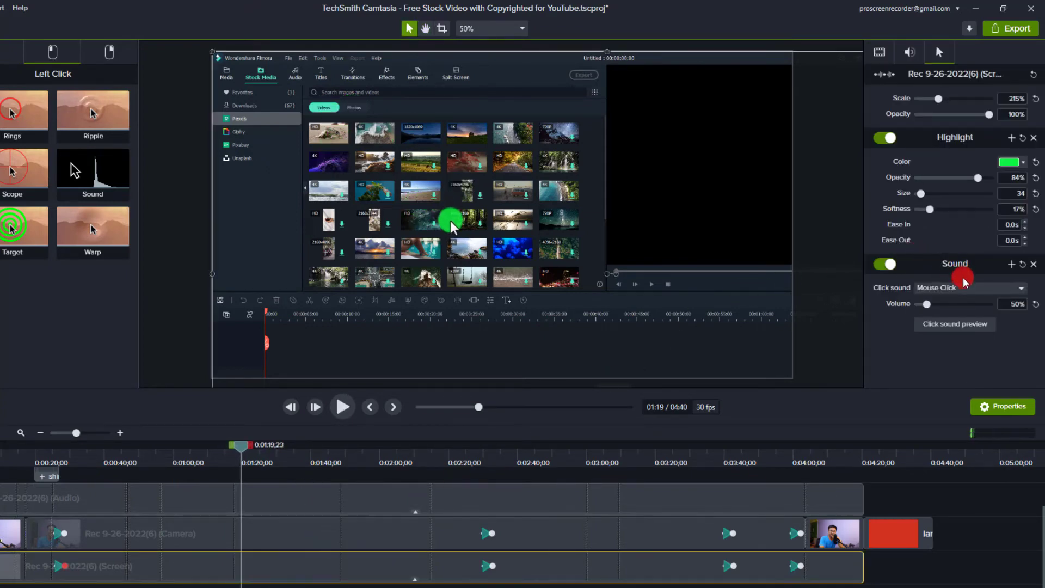
left_click(943, 289)
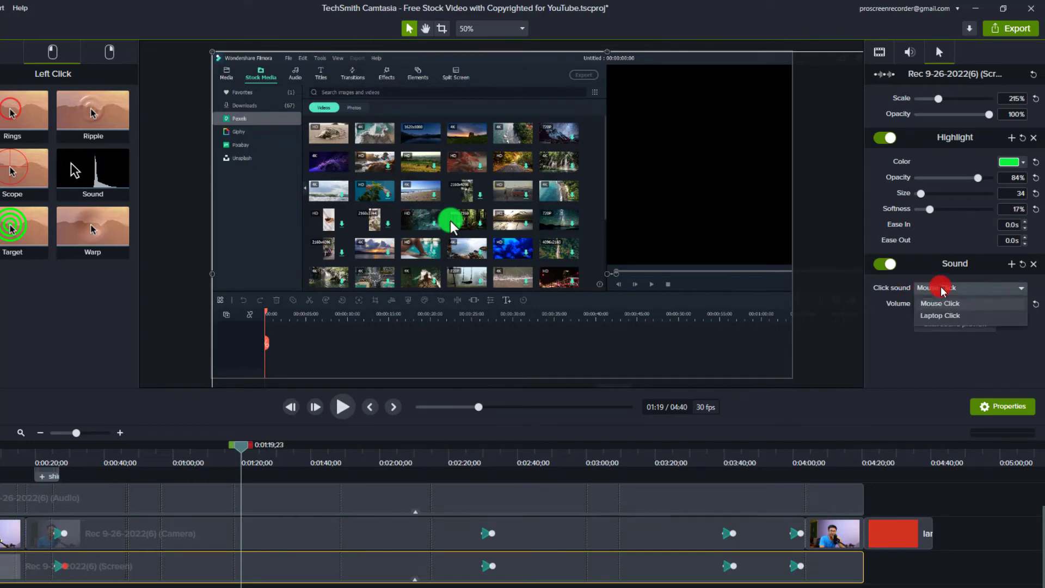